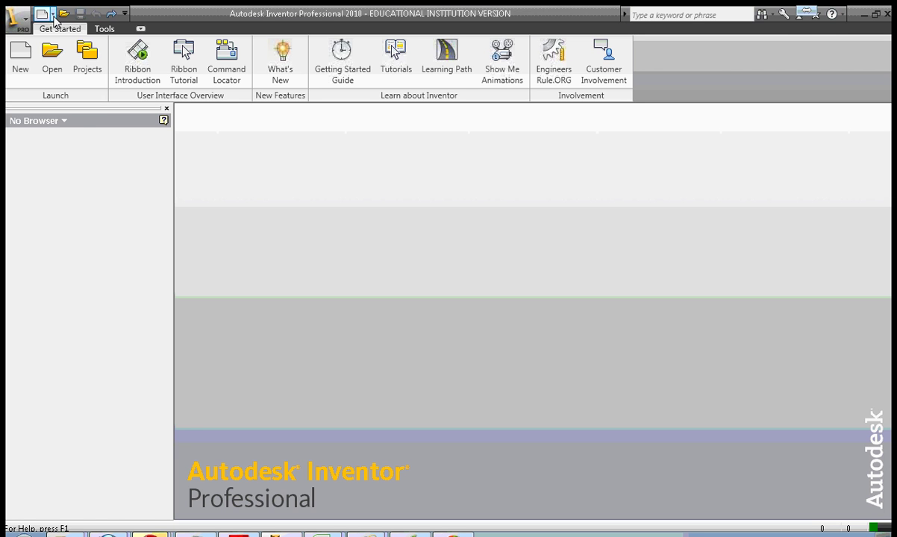
# Step: Create a new empty assembly document, Assembly8, from the New dropdown
pyautogui.click(53, 15)
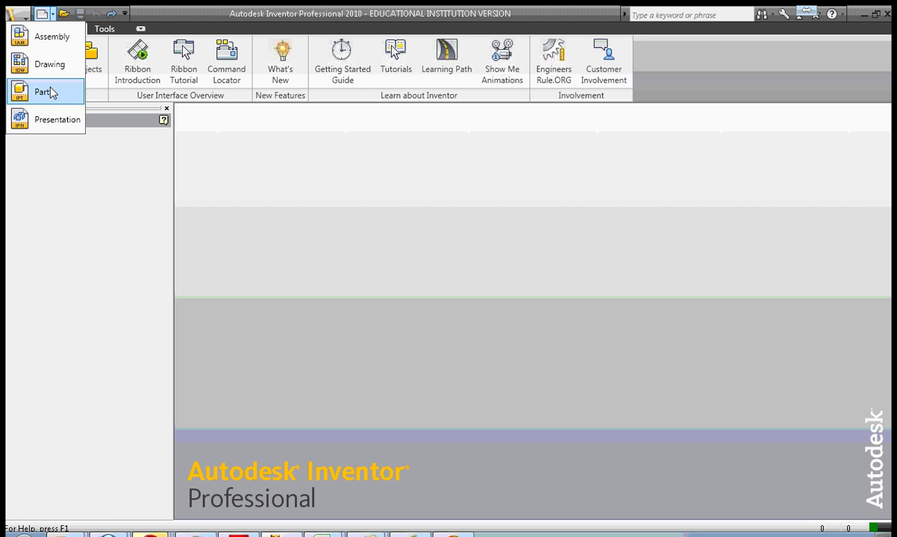
pyautogui.click(53, 37)
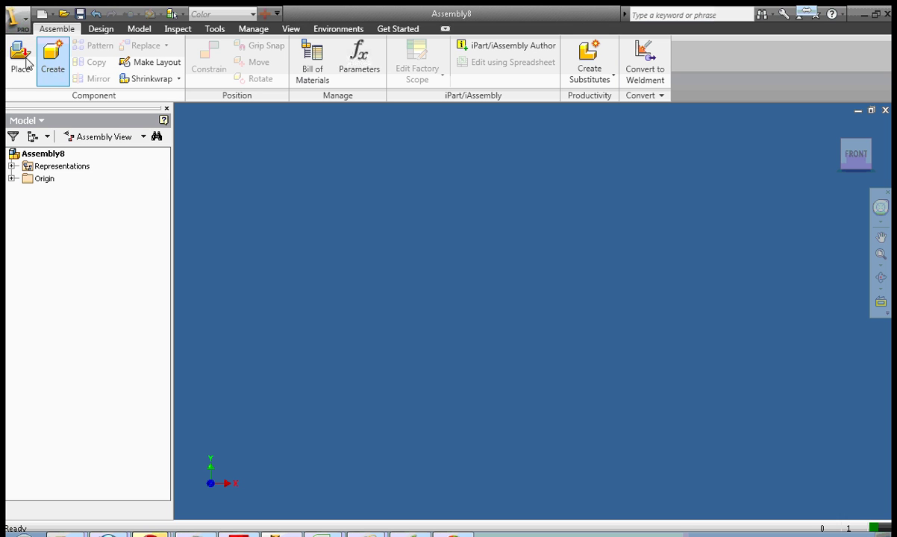
pyautogui.click(22, 63)
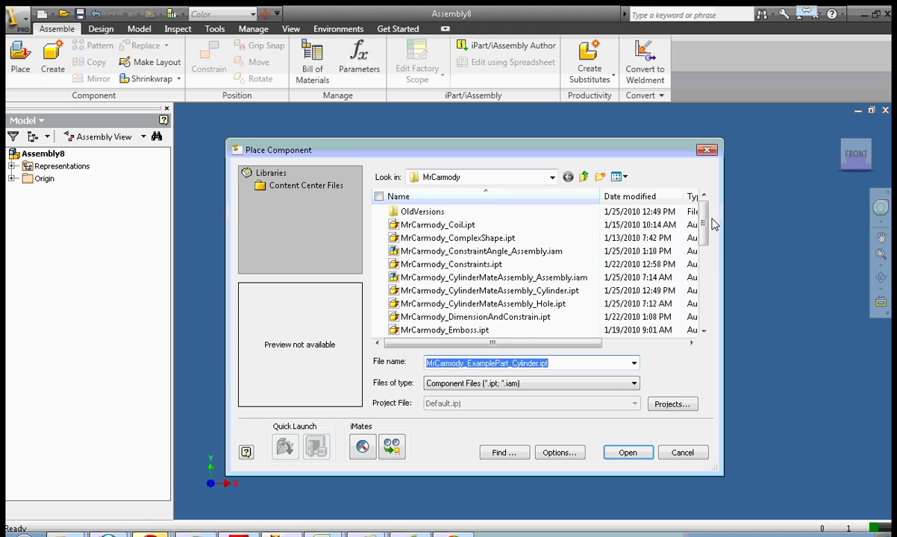
# Step: Place two copies of RectangularSolid.ipt into the assembly
pyautogui.moveTo(708, 225); pyautogui.dragTo(704, 252)
pyautogui.click(552, 291)
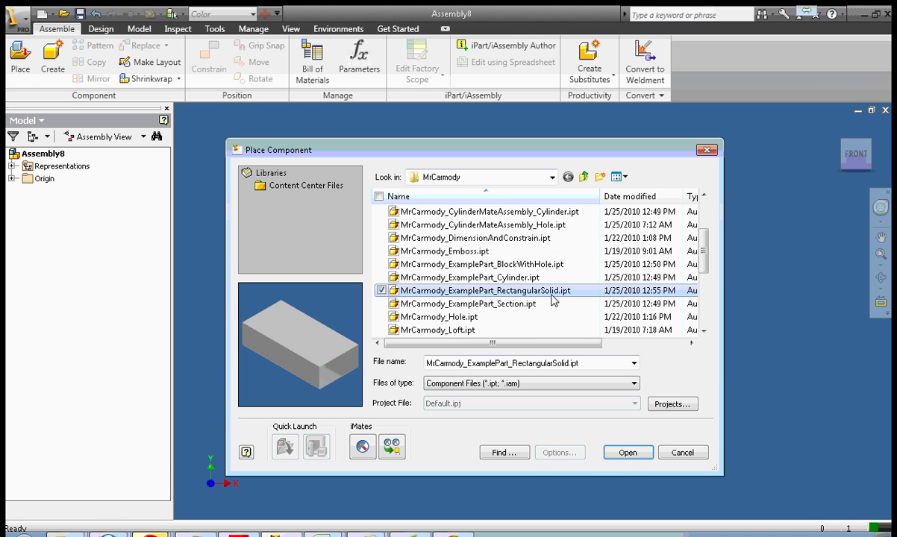
pyautogui.click(627, 452)
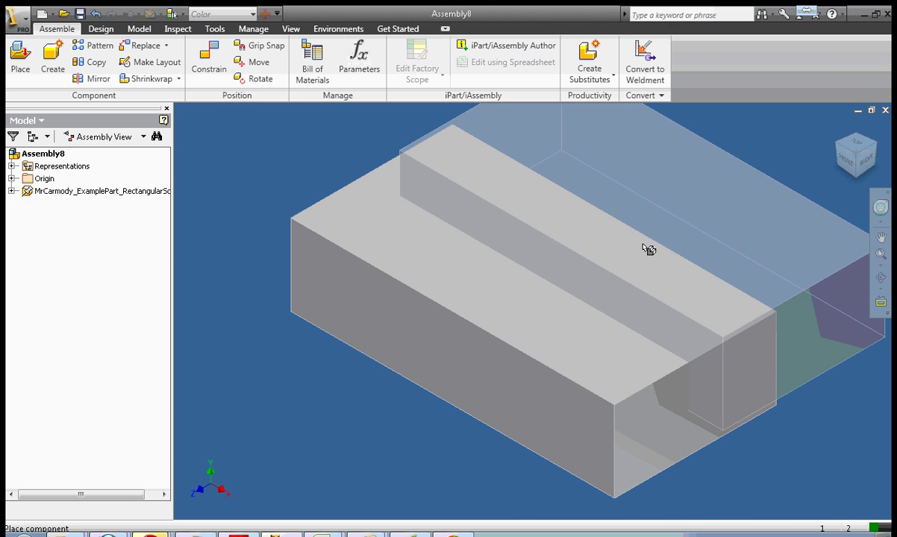
pyautogui.click(748, 228)
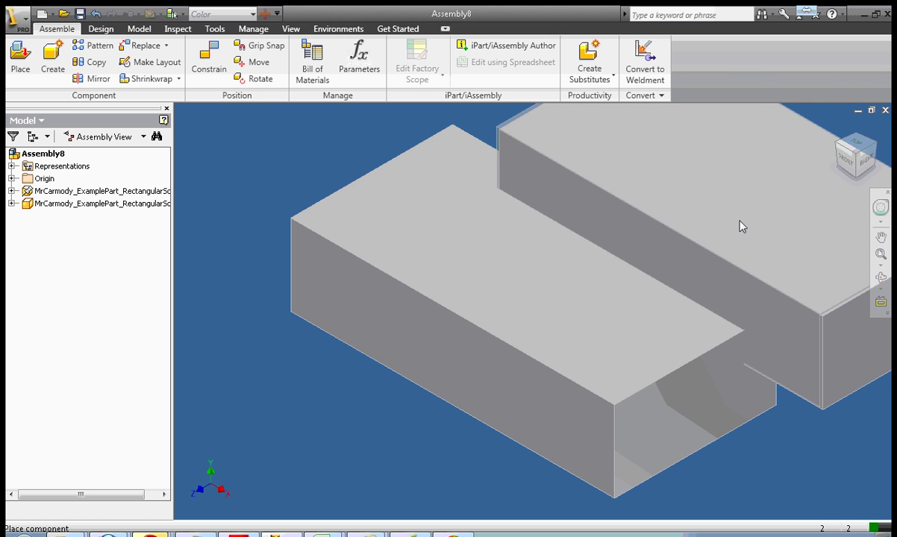
pyautogui.rightClick(742, 224)
pyautogui.click(769, 233)
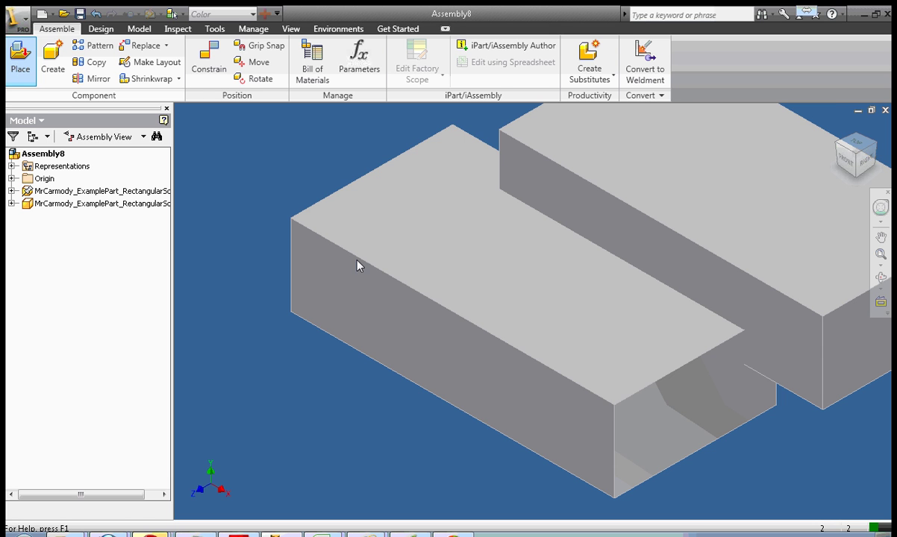
# Step: Place one Cylinder.ipt part into the assembly
pyautogui.click(21, 62)
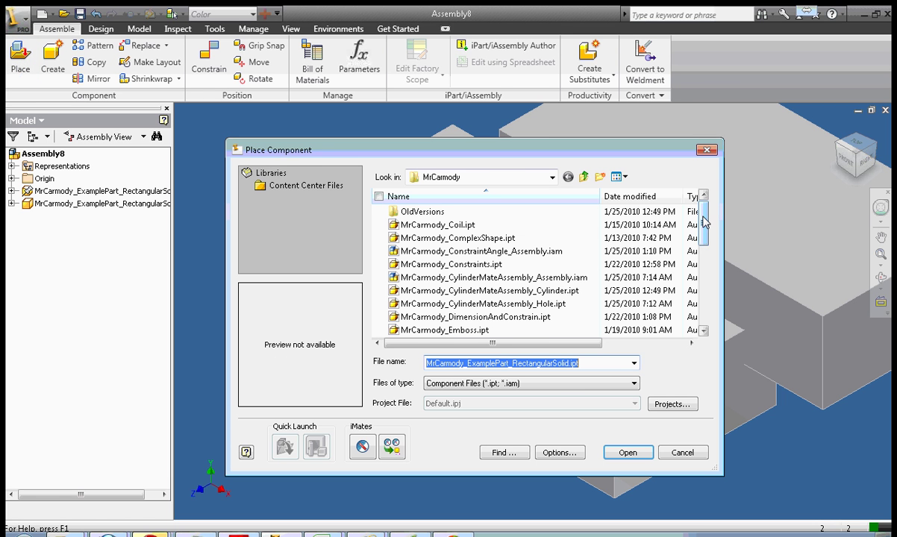
pyautogui.moveTo(704, 222); pyautogui.dragTo(703, 261)
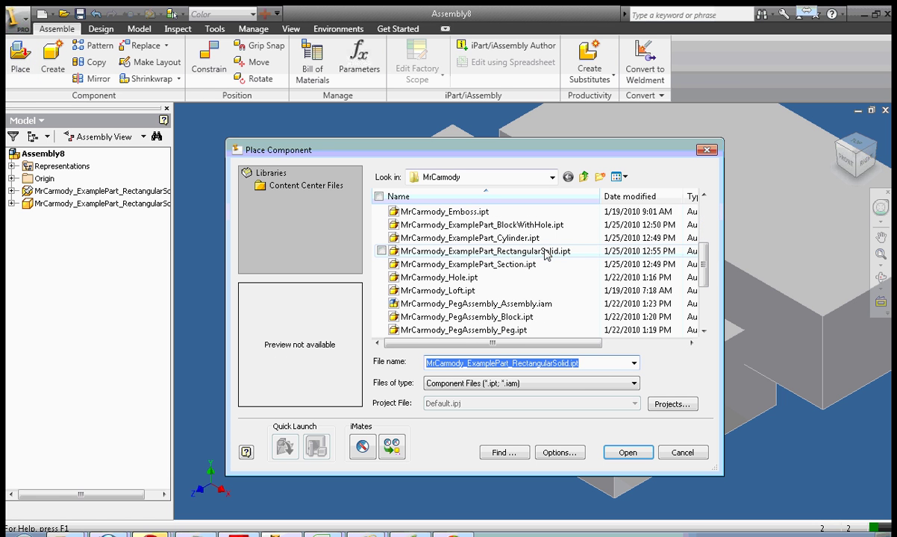
pyautogui.doubleClick(515, 238)
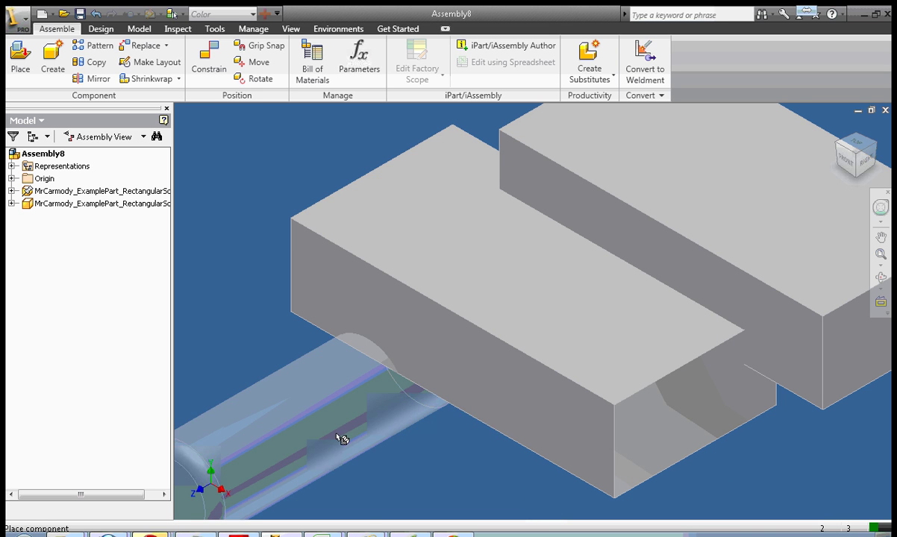
pyautogui.click(353, 365)
pyautogui.rightClick(302, 182)
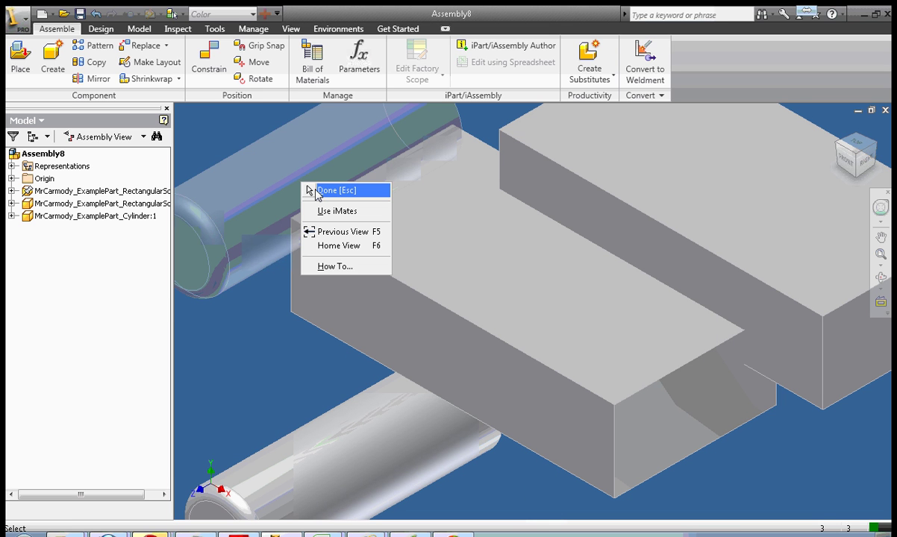
pyautogui.click(335, 190)
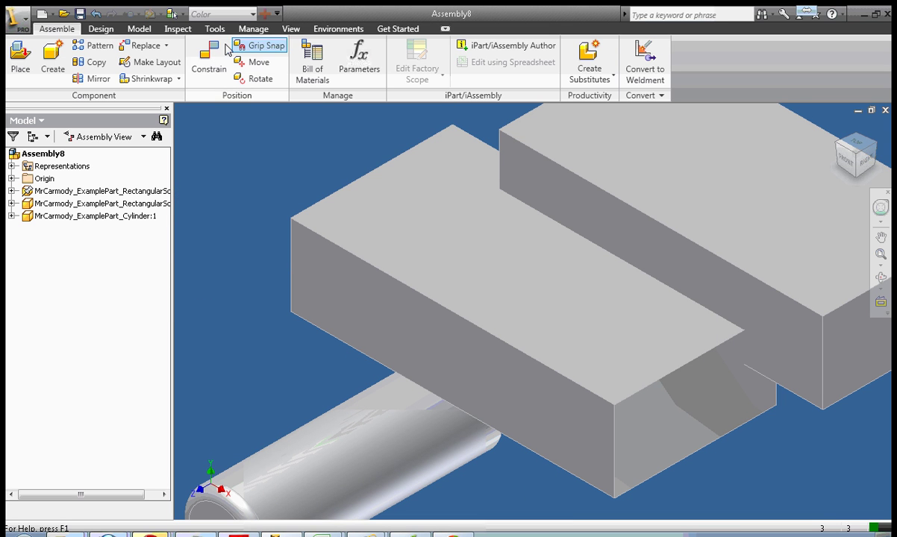
pyautogui.click(202, 64)
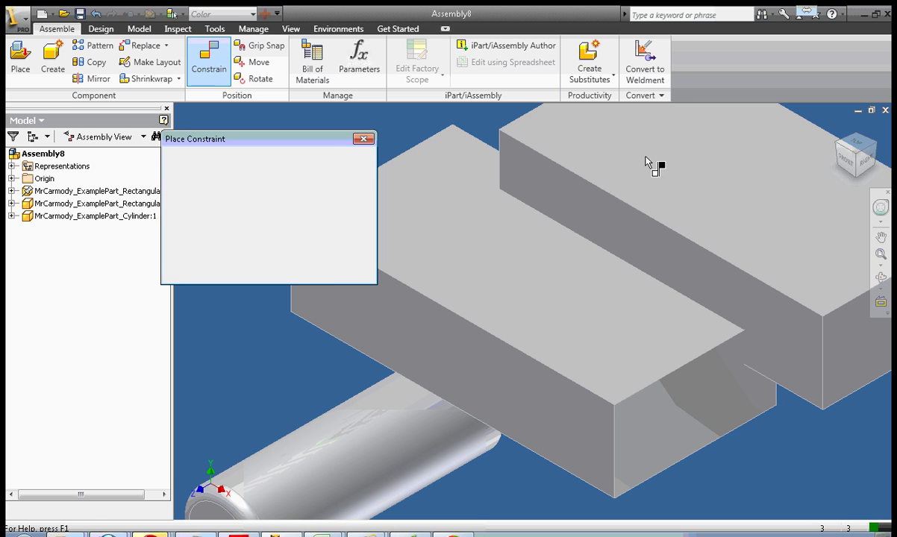
# Step: Join the two rectangular blocks with Mate constraints between their faces and edges
pyautogui.click(403, 206)
pyautogui.moveTo(852, 157)
pyautogui.mouseDown()
pyautogui.moveTo(890, 244)
pyautogui.moveTo(584, 224)
pyautogui.mouseUp()
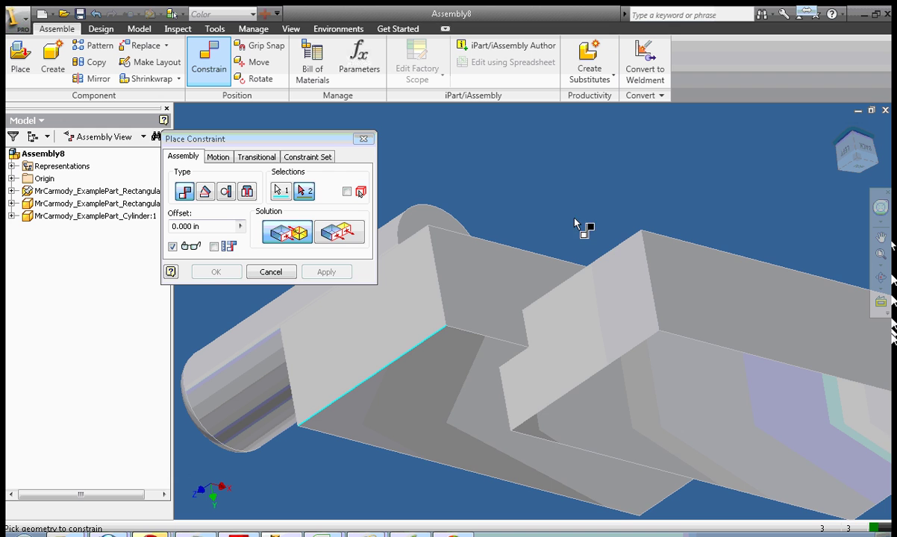
pyautogui.click(596, 263)
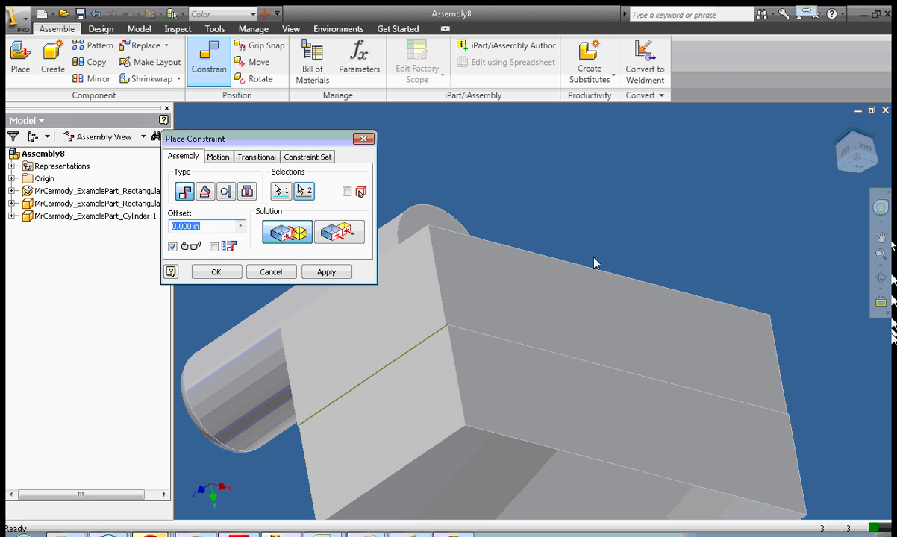
pyautogui.click(328, 273)
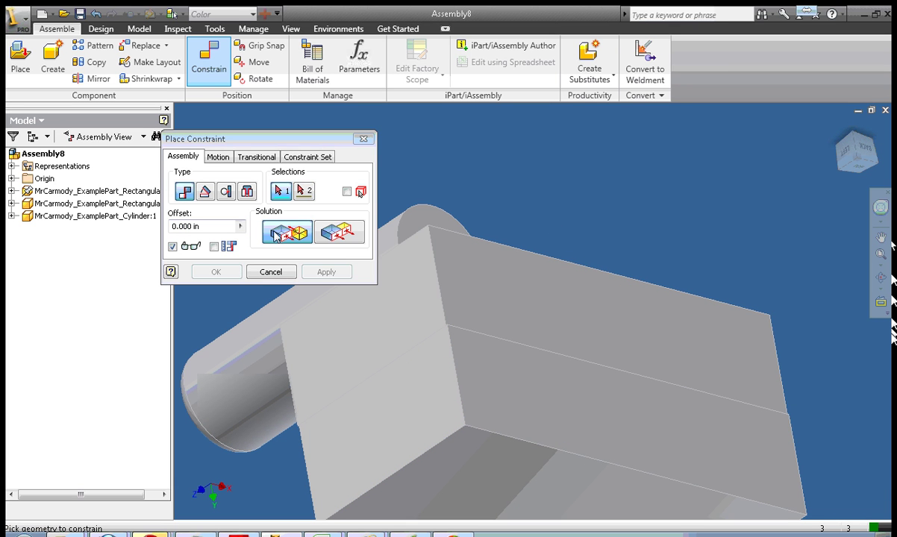
pyautogui.click(542, 360)
pyautogui.click(549, 308)
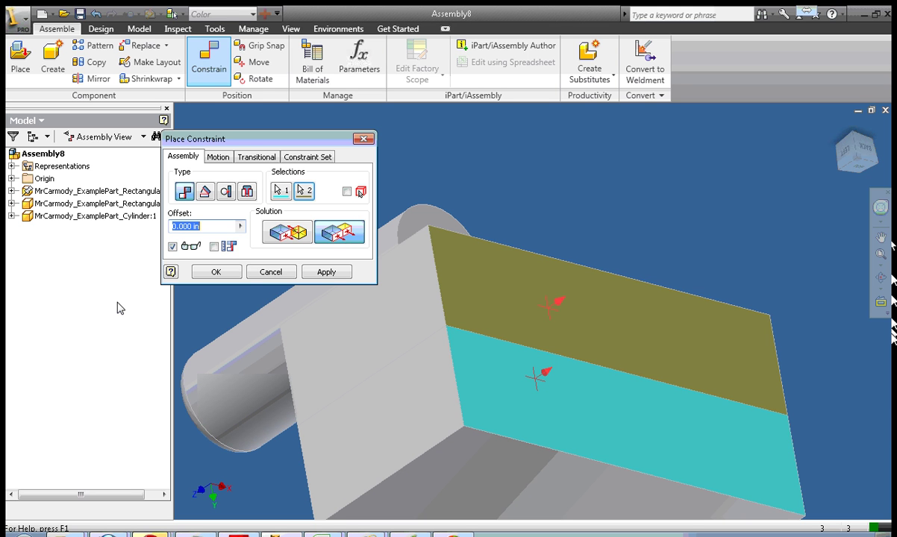
pyautogui.click(333, 273)
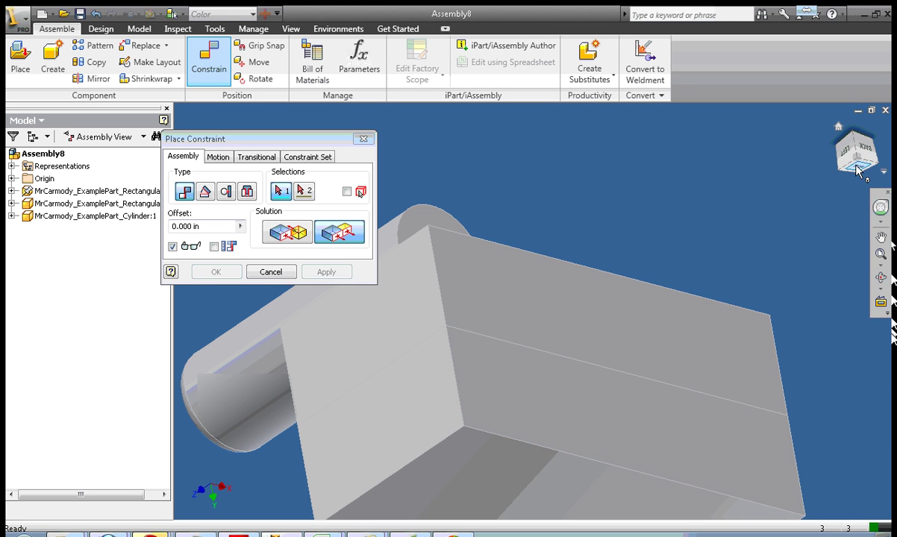
# Step: Close the constraint dialog and drag one block to a new position
pyautogui.moveTo(820, 418)
pyautogui.keyDown('shift'); pyautogui.mouseDown(button='middle')
pyautogui.moveTo(876, 418)
pyautogui.moveTo(886, 291)
pyautogui.moveTo(890, 364)
pyautogui.mouseUp(button='middle'); pyautogui.keyUp('shift')
pyautogui.keyDown('shift'); pyautogui.moveTo(890, 246); pyautogui.dragTo(890, 254, button='middle'); pyautogui.keyUp('shift')
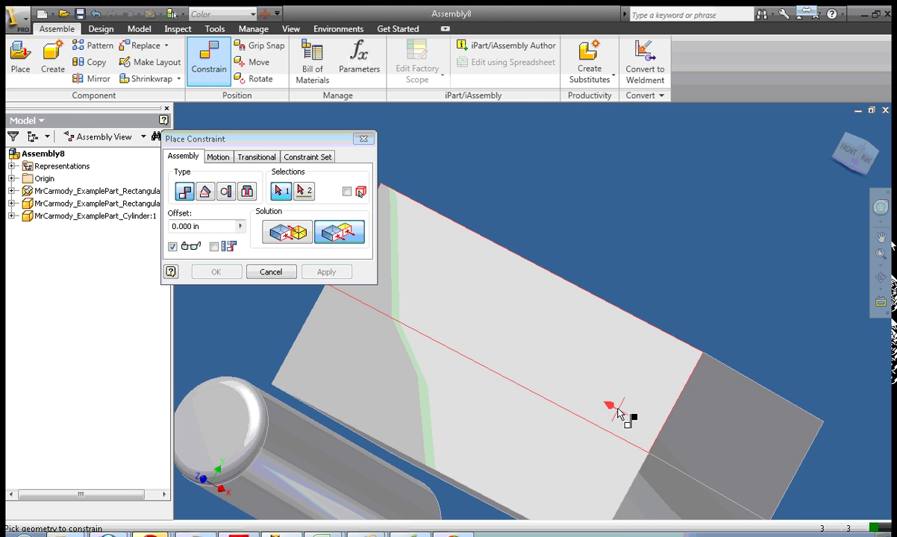
pyautogui.click(255, 275)
pyautogui.moveTo(556, 311); pyautogui.dragTo(523, 250)
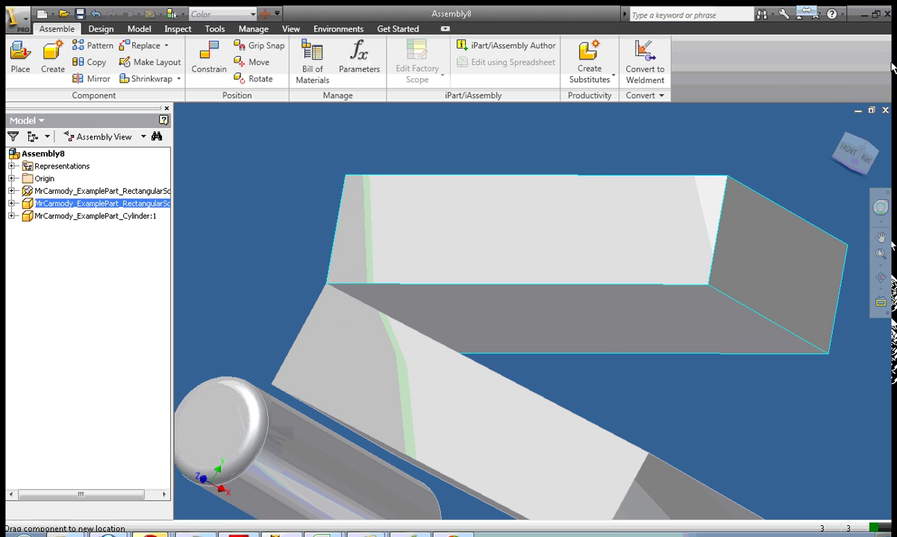
# Step: From the front view, swing the upper block to a steep angle across the lower block
pyautogui.click(849, 156)
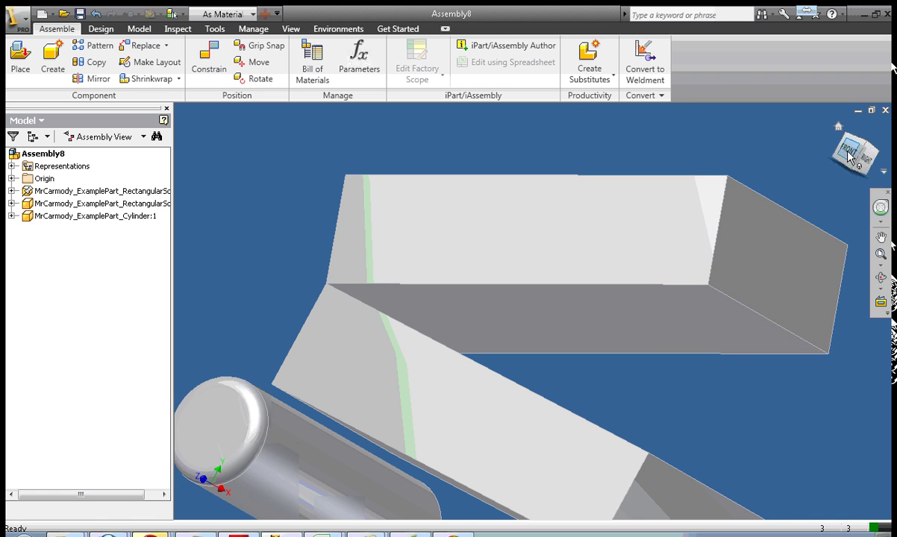
pyautogui.moveTo(515, 256); pyautogui.dragTo(545, 271)
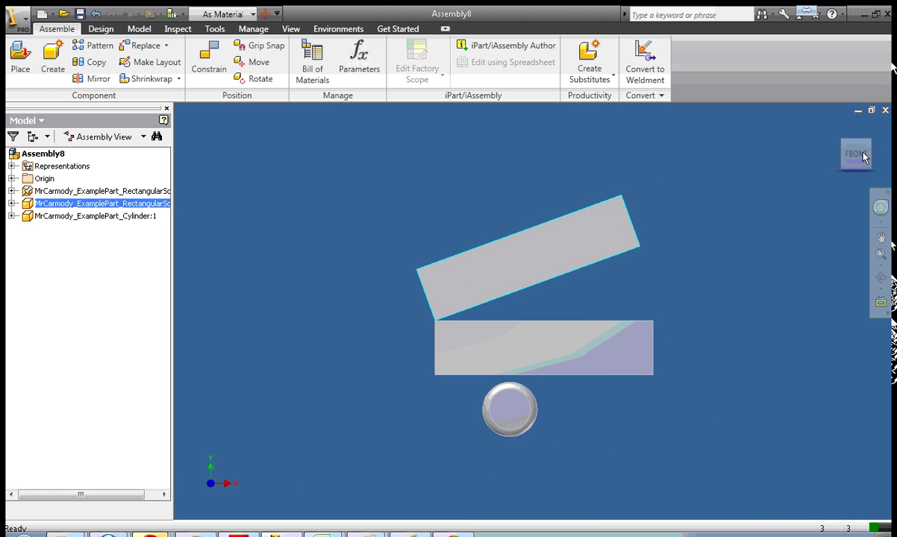
pyautogui.moveTo(850, 152); pyautogui.dragTo(847, 188)
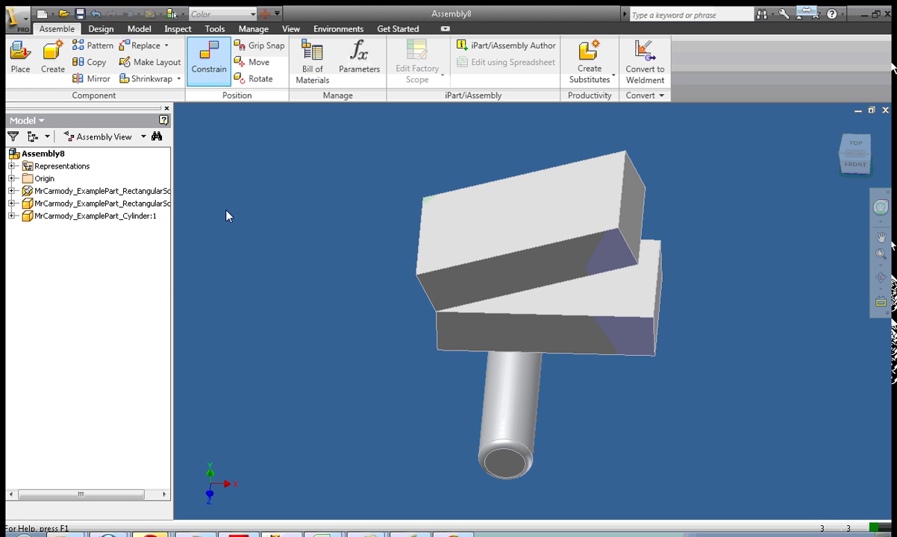
pyautogui.moveTo(224, 138); pyautogui.dragTo(141, 242)
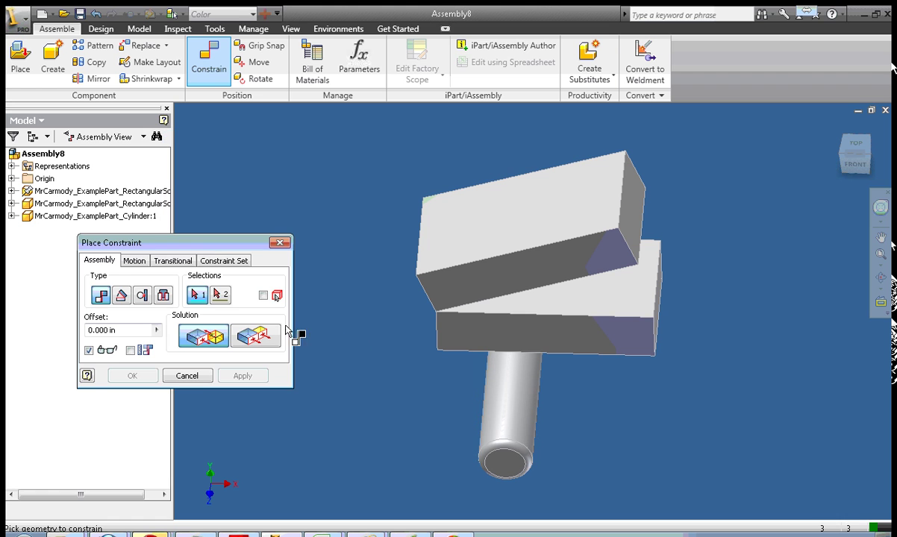
# Step: Try a 45 deg Angle constraint between the blocks' top faces, then cancel it
pyautogui.click(123, 296)
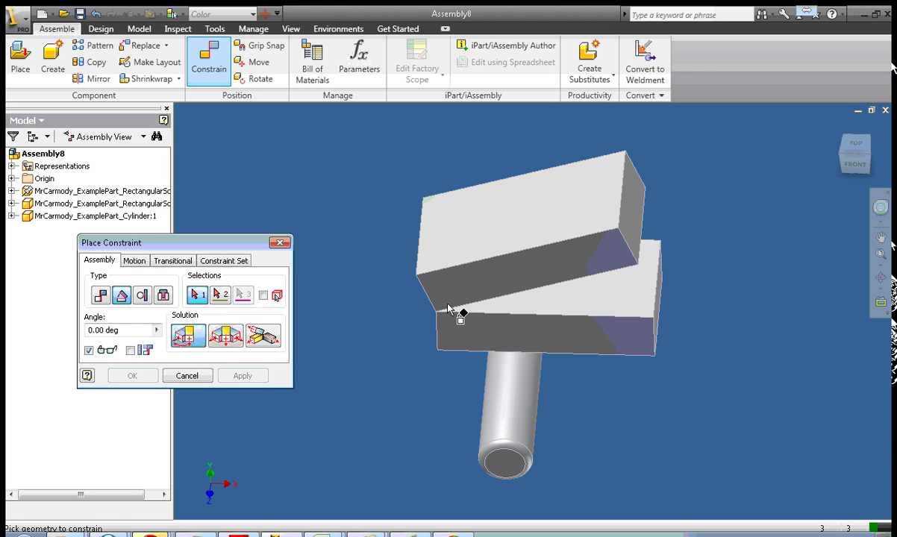
pyautogui.click(615, 304)
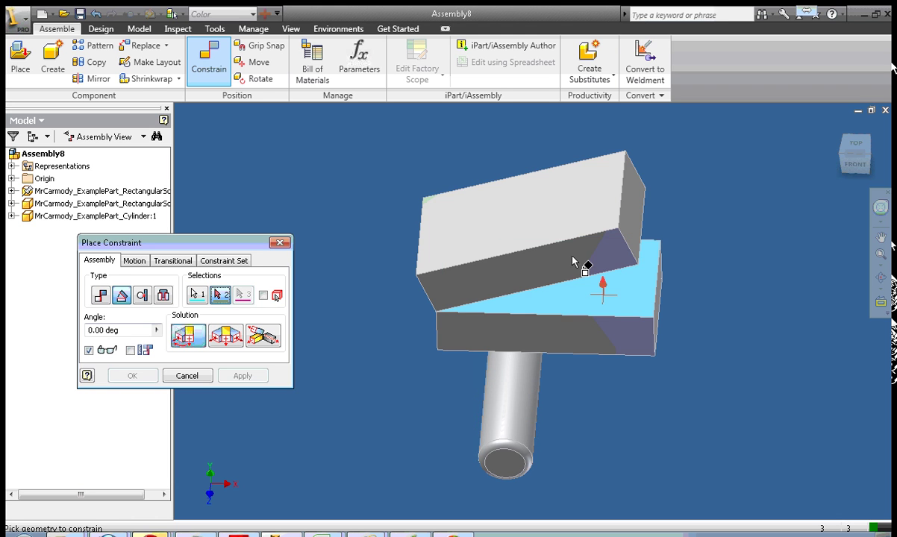
pyautogui.click(526, 214)
pyautogui.moveTo(104, 329); pyautogui.dragTo(47, 329)
pyautogui.write('45')
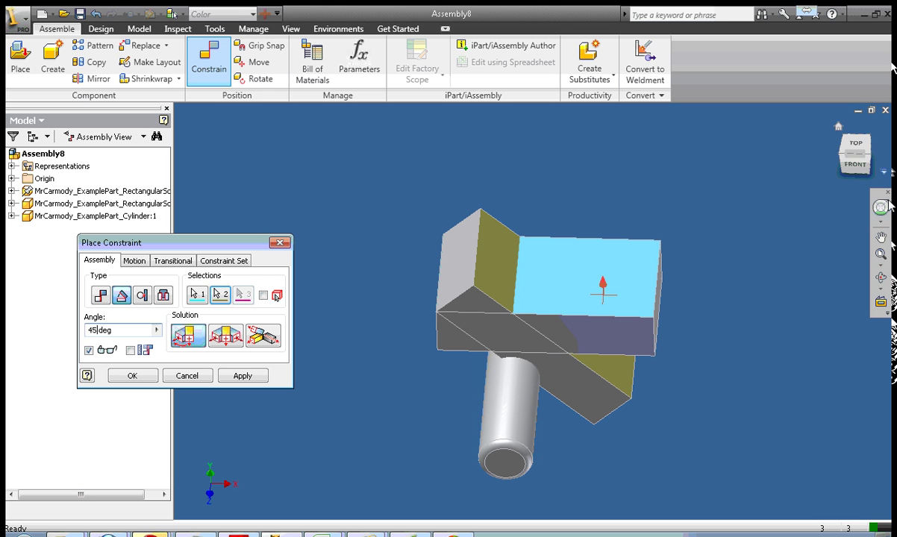
pyautogui.click(882, 266)
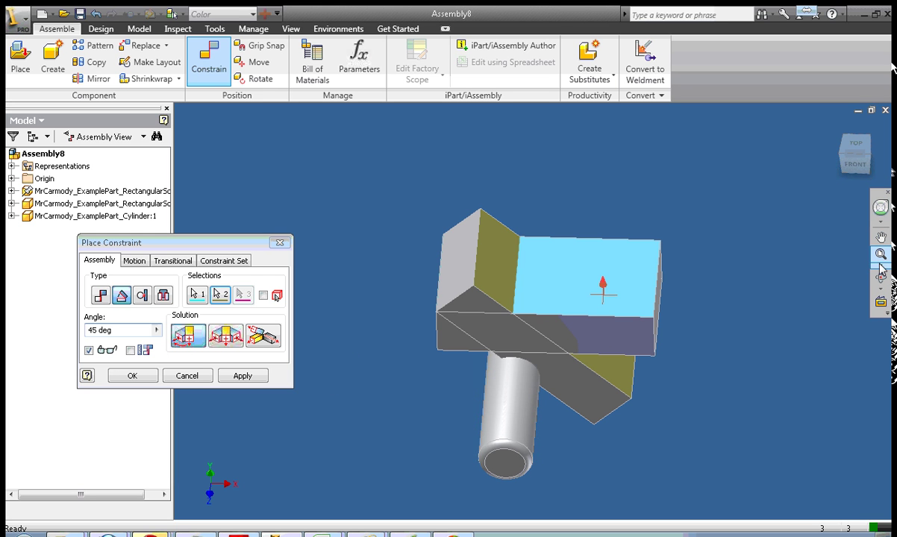
pyautogui.click(834, 294)
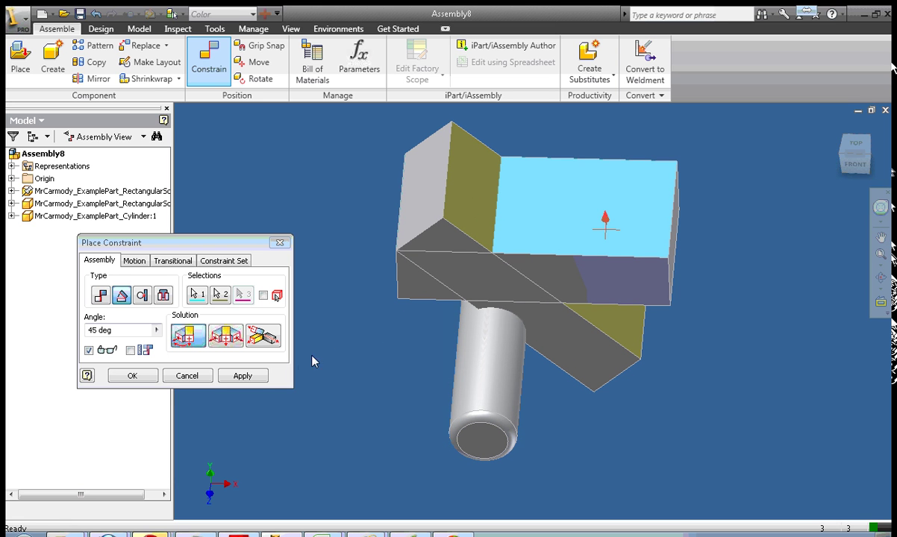
pyautogui.click(199, 375)
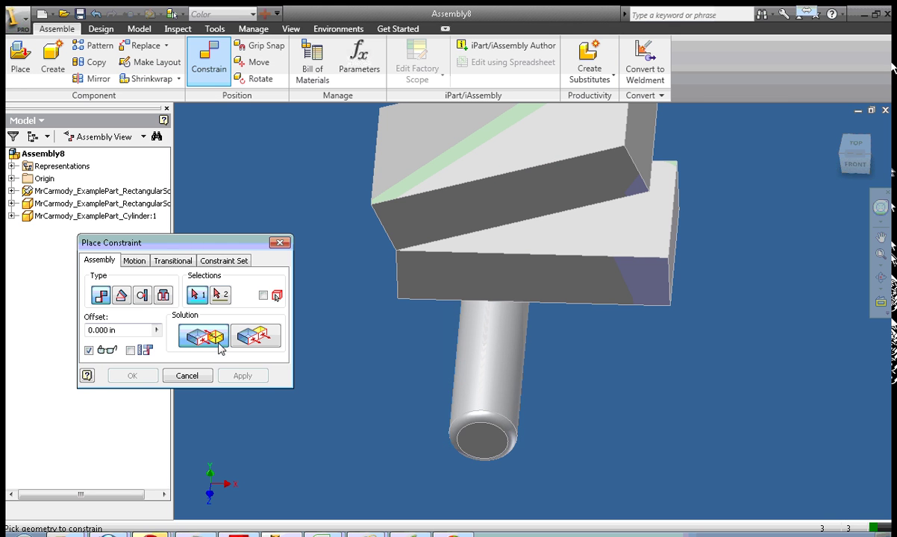
# Step: Apply a 45 deg Angle constraint between the upper and lower blocks' top faces
pyautogui.click(121, 296)
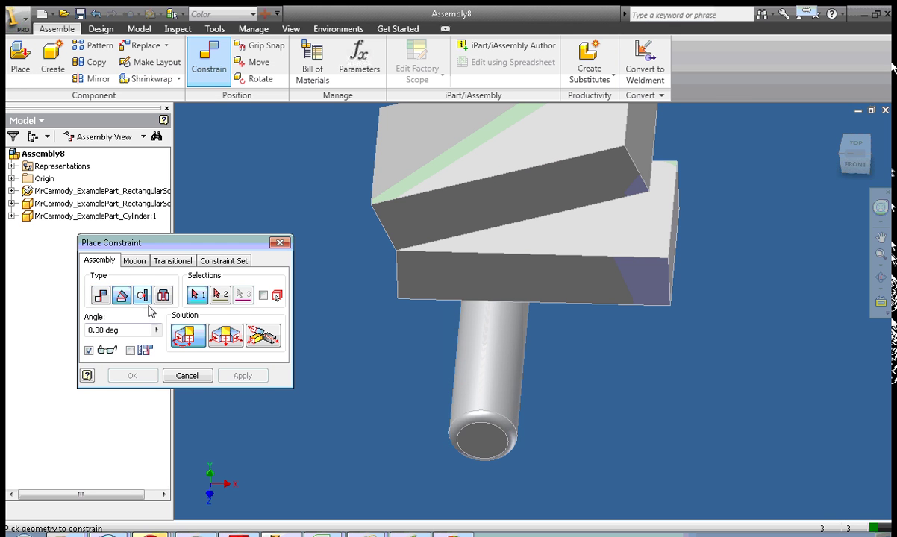
pyautogui.click(475, 142)
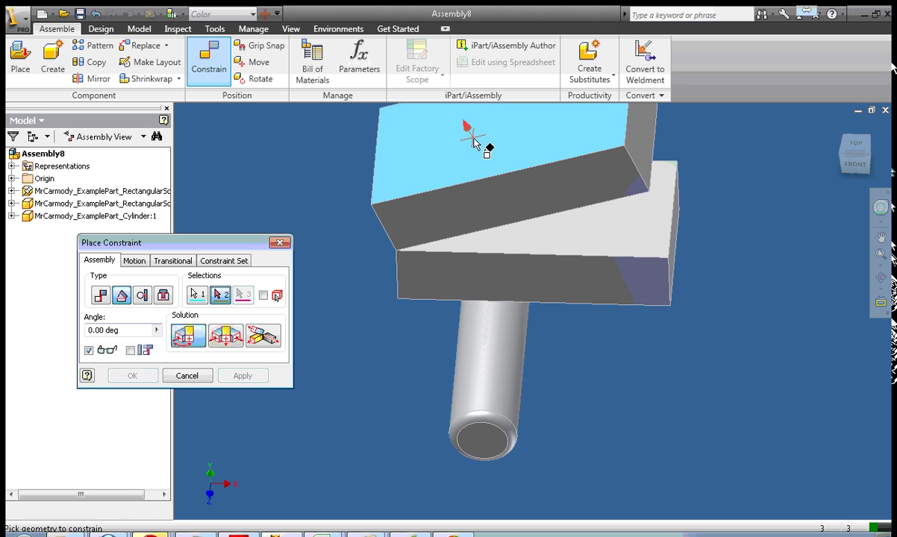
pyautogui.click(628, 236)
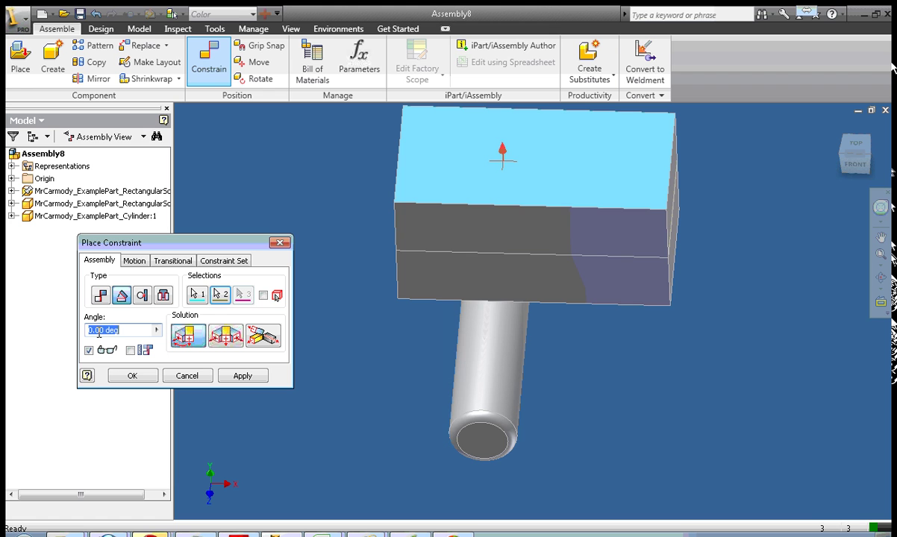
pyautogui.write('45')
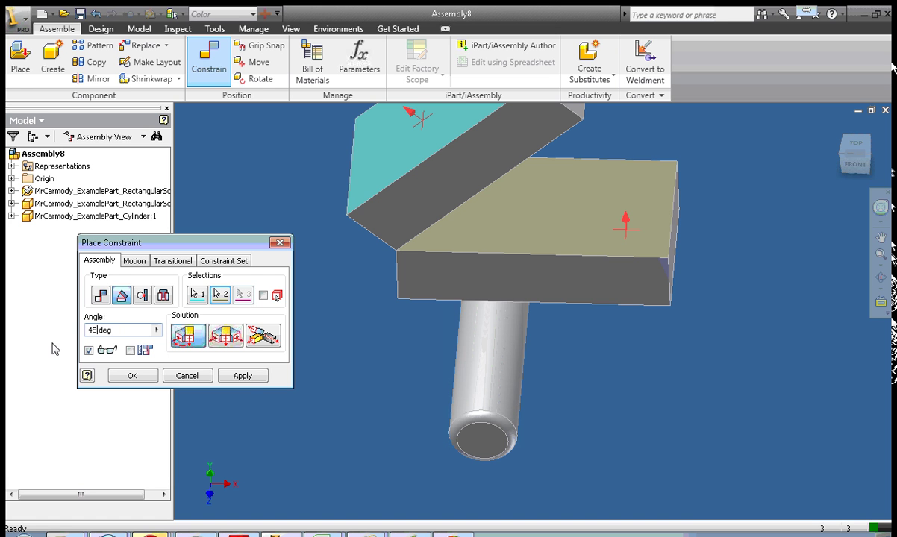
pyautogui.click(257, 376)
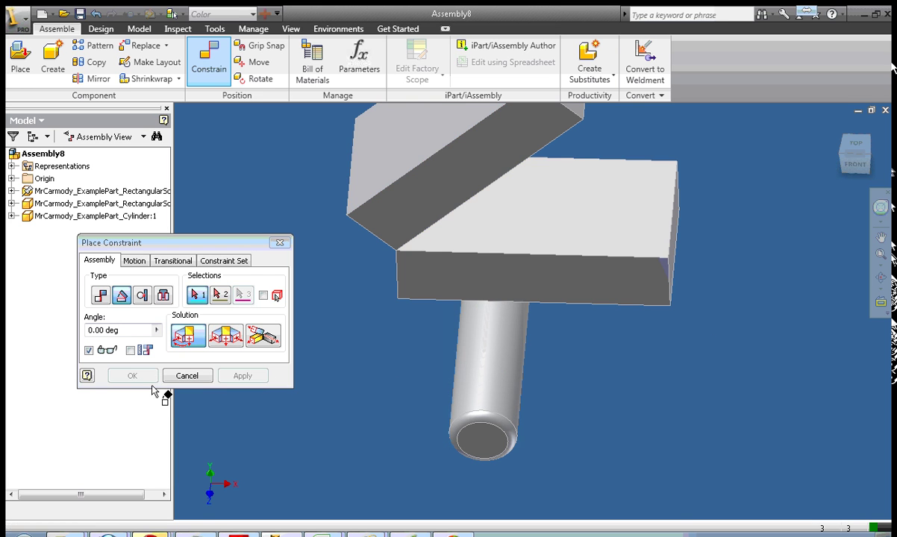
pyautogui.click(187, 376)
pyautogui.click(880, 207)
pyautogui.moveTo(753, 209)
pyautogui.mouseDown()
pyautogui.moveTo(798, 205)
pyautogui.moveTo(792, 261)
pyautogui.moveTo(829, 192)
pyautogui.moveTo(860, 499)
pyautogui.moveTo(817, 114)
pyautogui.moveTo(778, 132)
pyautogui.moveTo(767, 114)
pyautogui.moveTo(777, 154)
pyautogui.moveTo(805, 145)
pyautogui.moveTo(858, 152)
pyautogui.mouseUp()
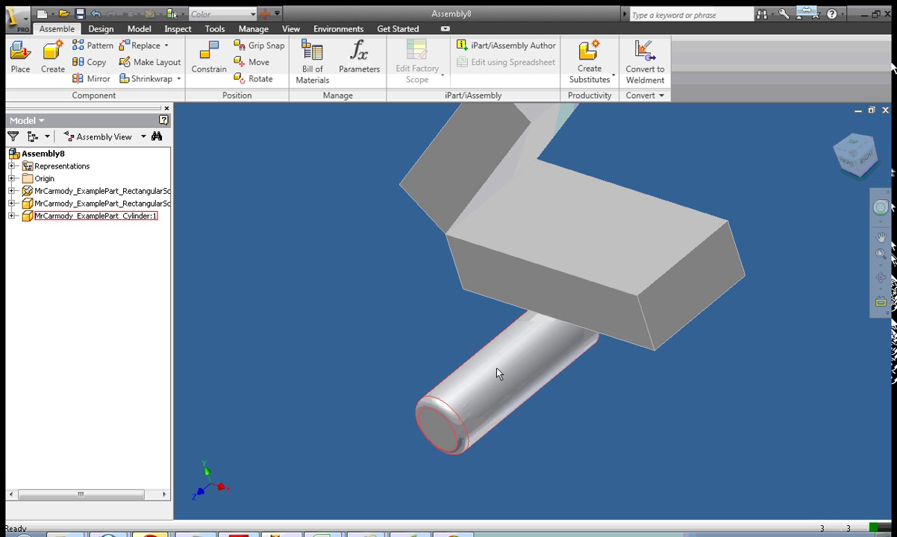
pyautogui.moveTo(854, 157); pyautogui.dragTo(846, 162)
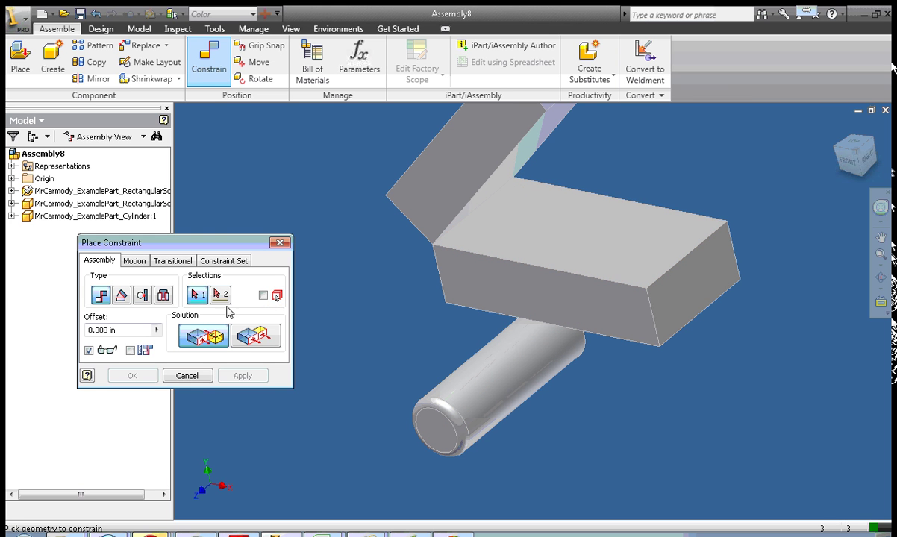
# Step: Add a Tangent constraint between the cylinder's curved surface and the lower block's top face
pyautogui.click(142, 296)
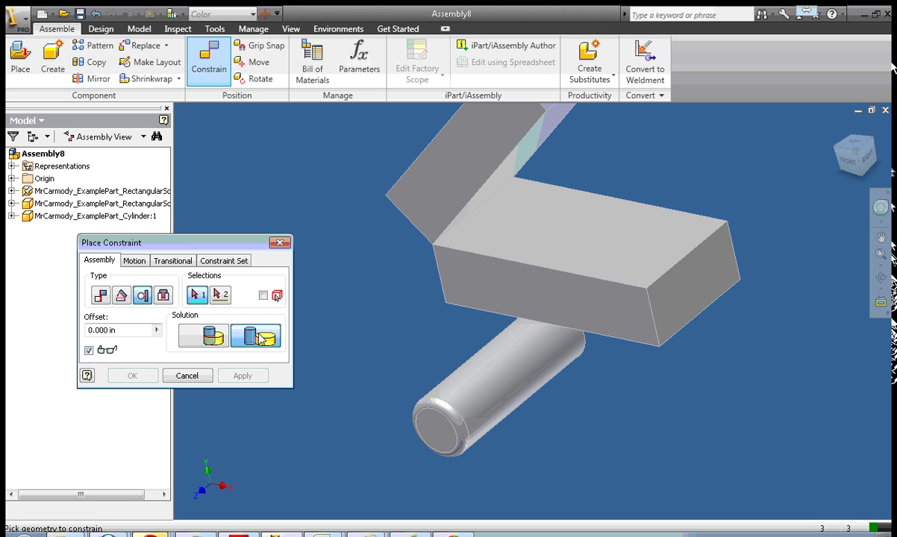
pyautogui.click(495, 375)
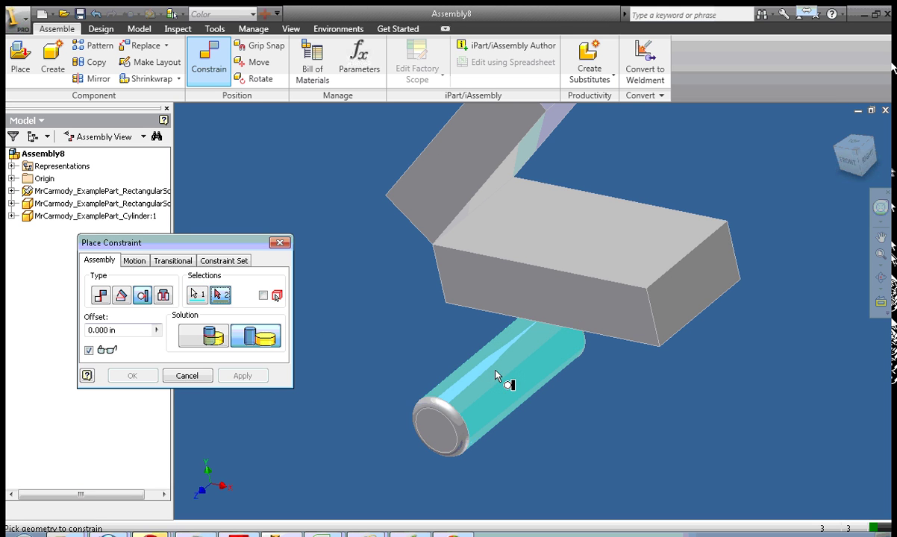
pyautogui.click(509, 223)
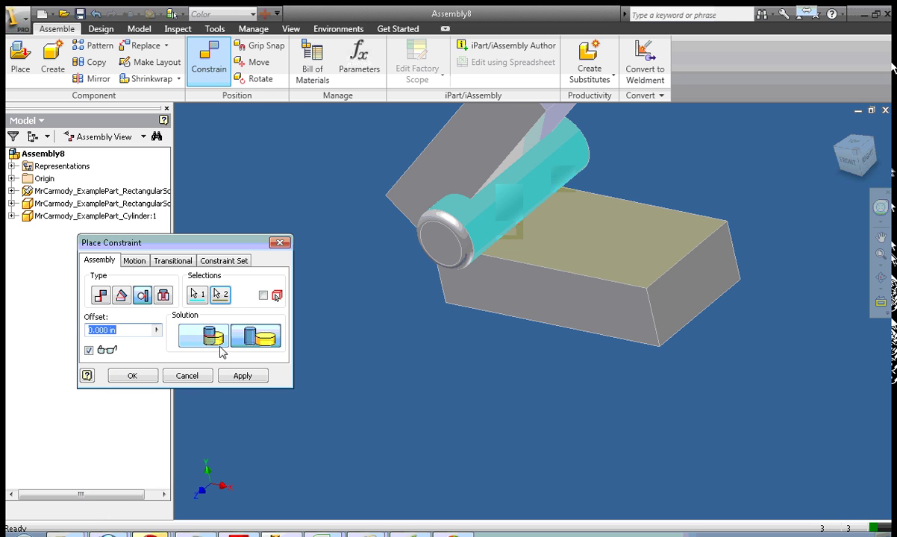
pyautogui.click(242, 376)
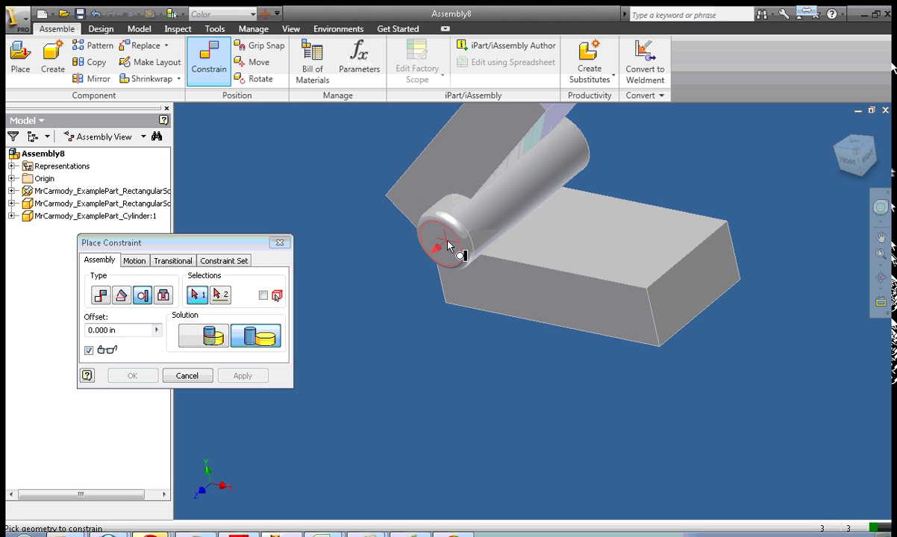
pyautogui.click(198, 377)
pyautogui.moveTo(457, 251); pyautogui.dragTo(445, 249)
pyautogui.moveTo(464, 253); pyautogui.dragTo(559, 190)
# Step: Drag the cylinder off the blocks to the right and zoom to fit all parts
pyautogui.moveTo(778, 191); pyautogui.dragTo(828, 224)
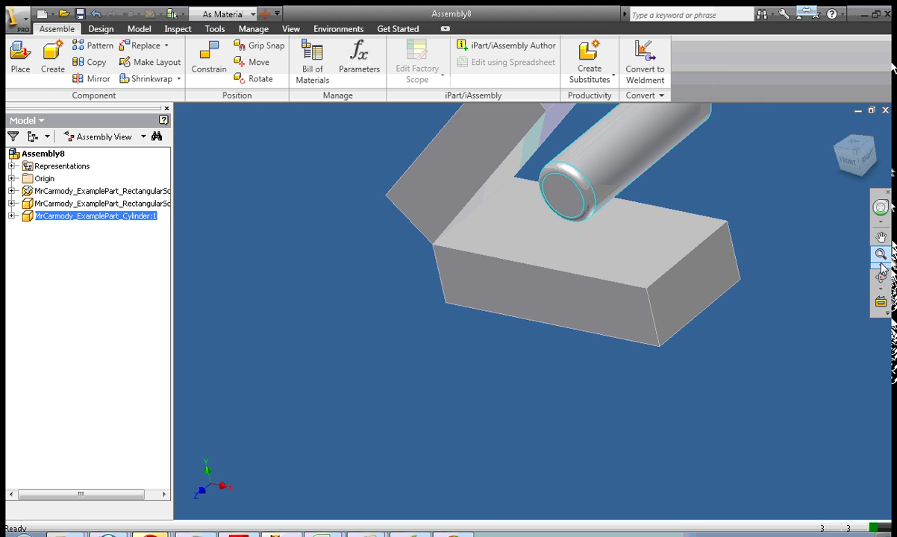
pyautogui.scroll(-4, 783, 267)
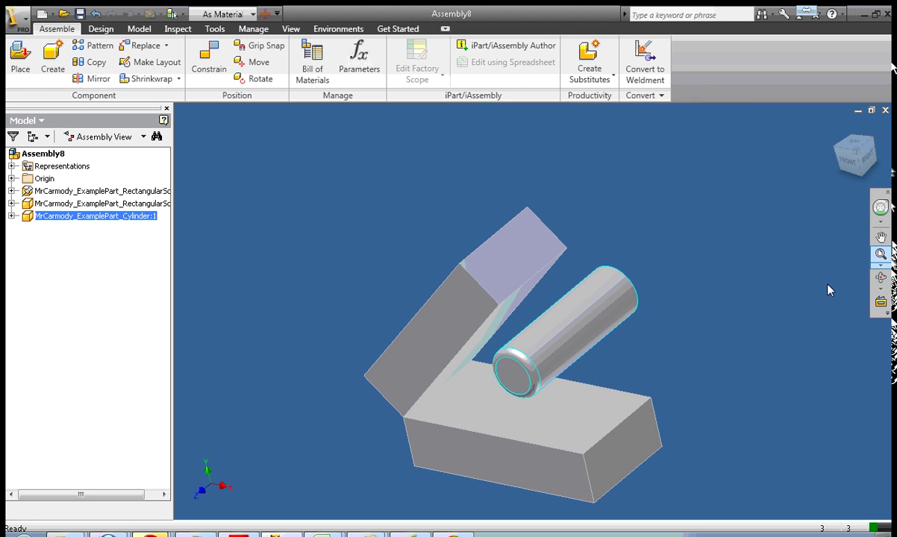
pyautogui.click(879, 266)
pyautogui.click(776, 290)
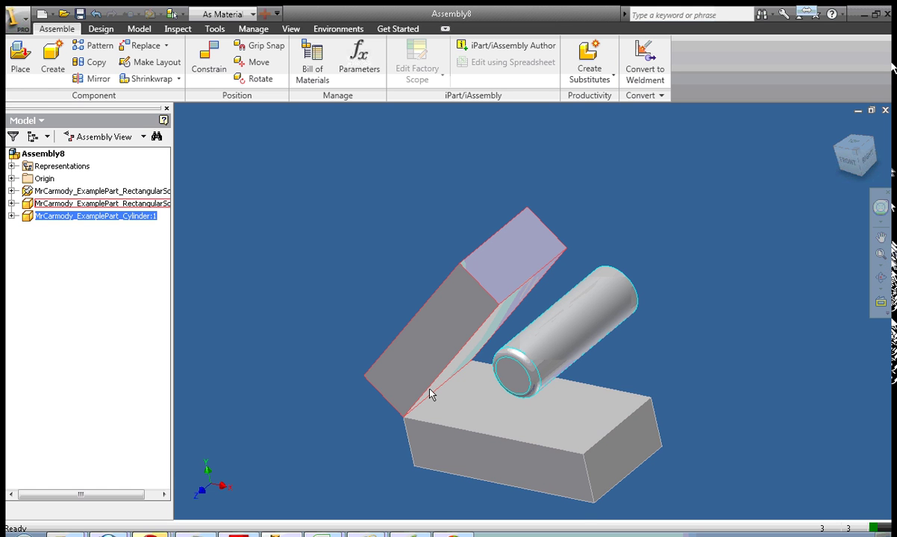
pyautogui.moveTo(537, 373); pyautogui.dragTo(727, 367)
pyautogui.click(880, 258)
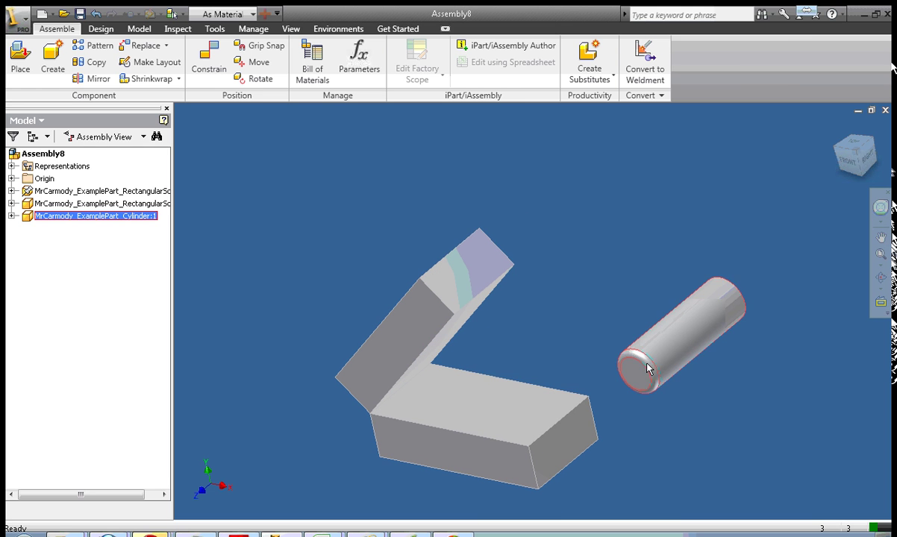
# Step: Move the cylinder back to the lower block's left end and view from the back
pyautogui.moveTo(678, 364); pyautogui.dragTo(502, 395)
pyautogui.moveTo(232, 478); pyautogui.dragTo(228, 481)
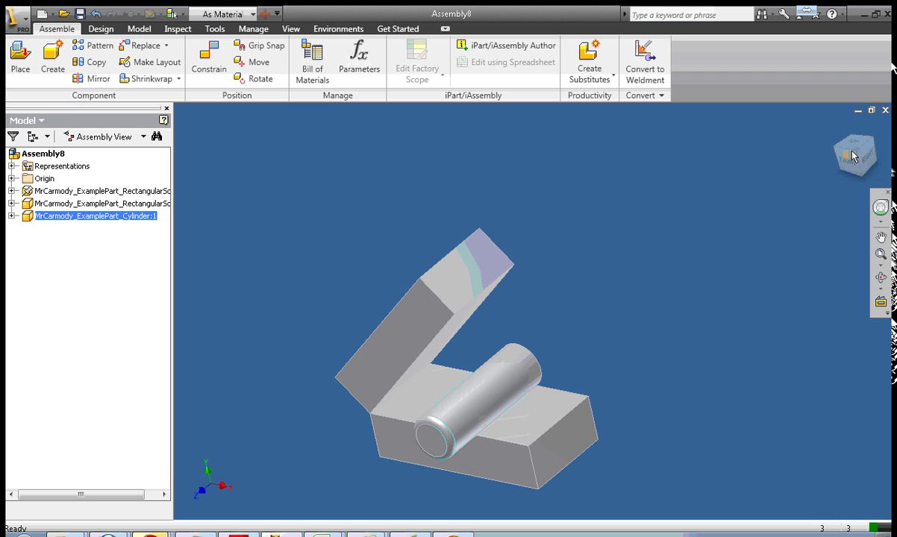
pyautogui.click(795, 153)
pyautogui.moveTo(841, 165)
pyautogui.keyDown('shift'); pyautogui.mouseDown(button='middle')
pyautogui.moveTo(791, 141)
pyautogui.moveTo(674, 515)
pyautogui.moveTo(593, 173)
pyautogui.moveTo(502, 164)
pyautogui.moveTo(513, 180)
pyautogui.mouseUp(button='middle'); pyautogui.keyUp('shift')
pyautogui.moveTo(405, 428); pyautogui.dragTo(352, 393)
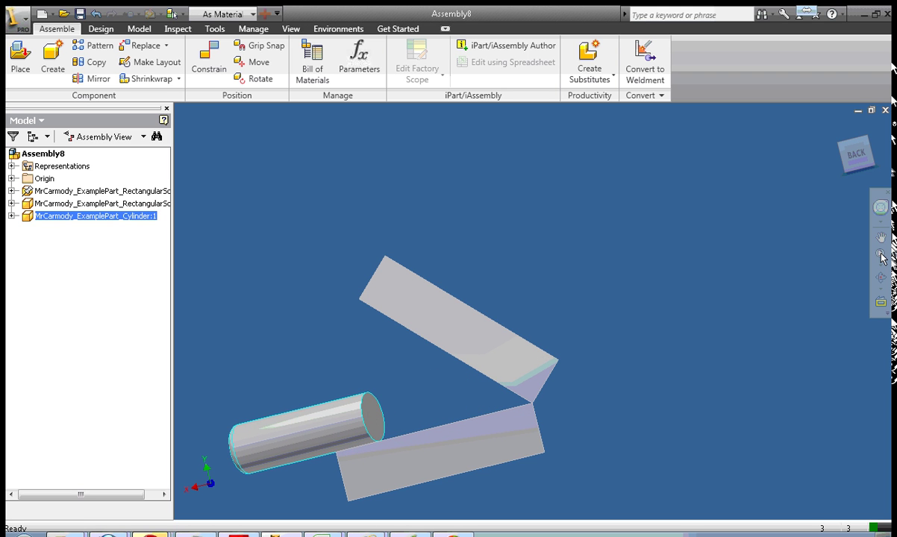
pyautogui.click(828, 200)
pyautogui.moveTo(873, 152); pyautogui.dragTo(804, 140)
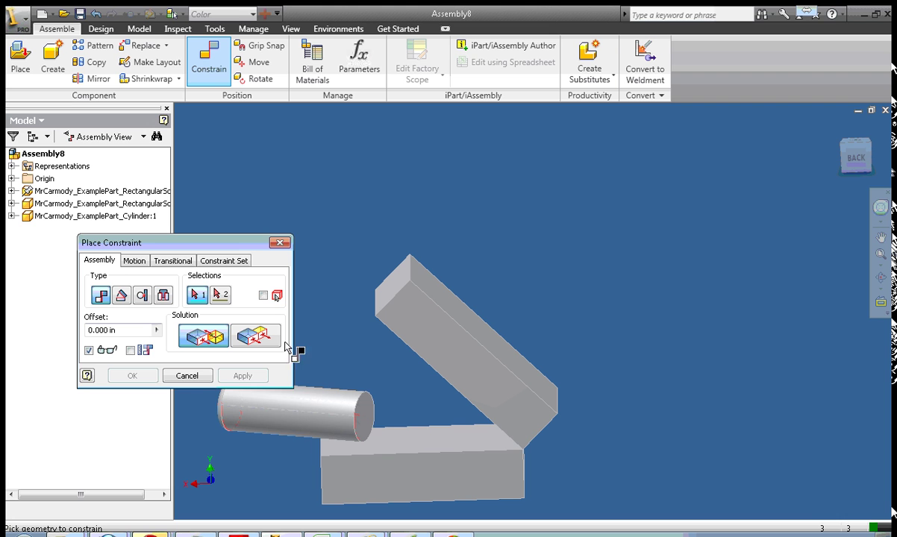
# Step: Add a Tangent constraint between the cylinder's curved surface and the upper block's inner face
pyautogui.click(143, 296)
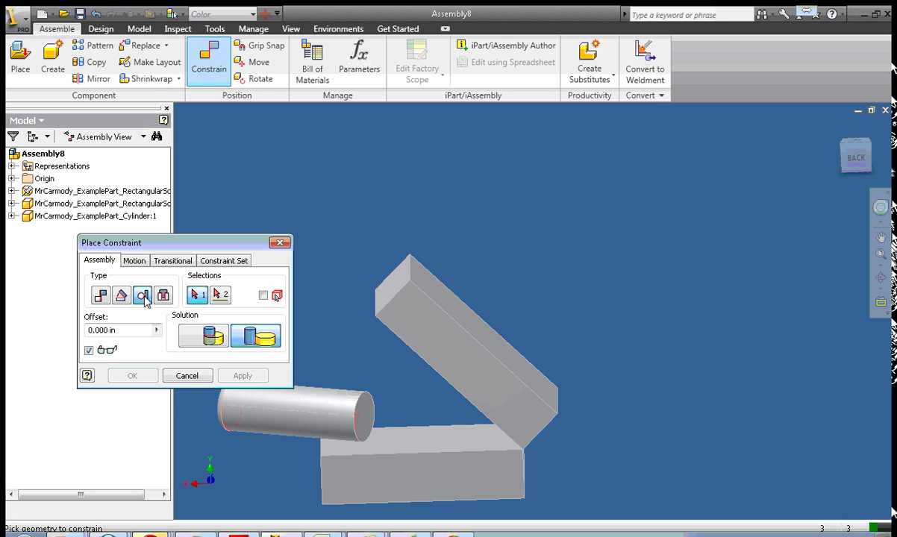
pyautogui.click(309, 402)
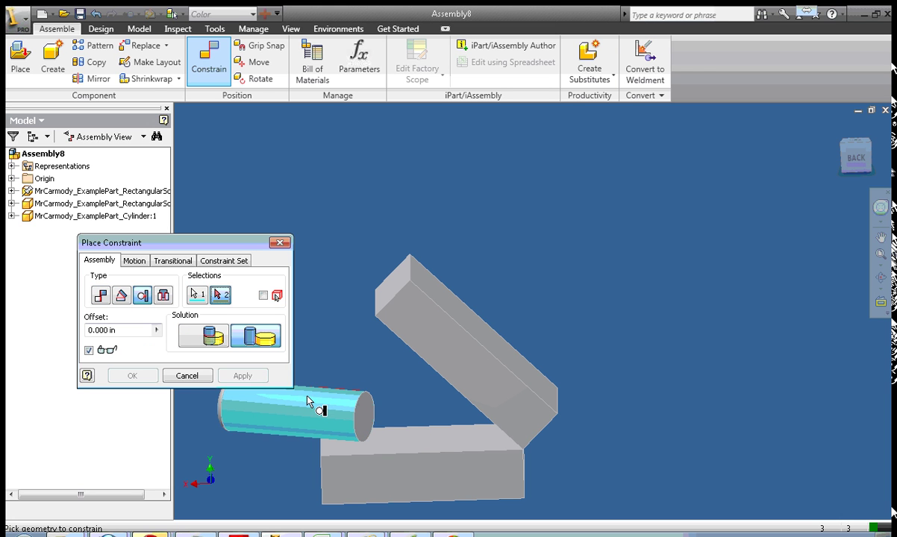
pyautogui.keyDown('shift'); pyautogui.moveTo(380, 366); pyautogui.dragTo(404, 479, button='middle'); pyautogui.keyUp('shift')
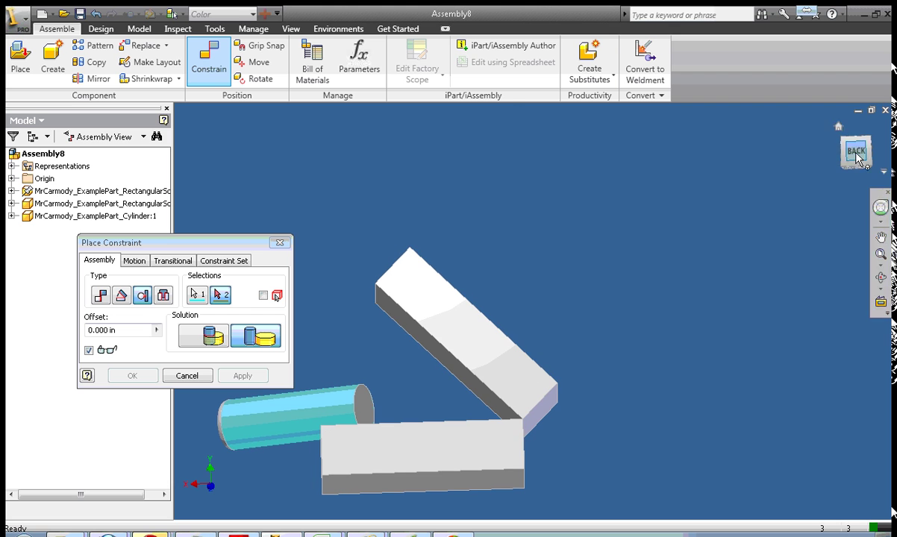
pyautogui.click(463, 377)
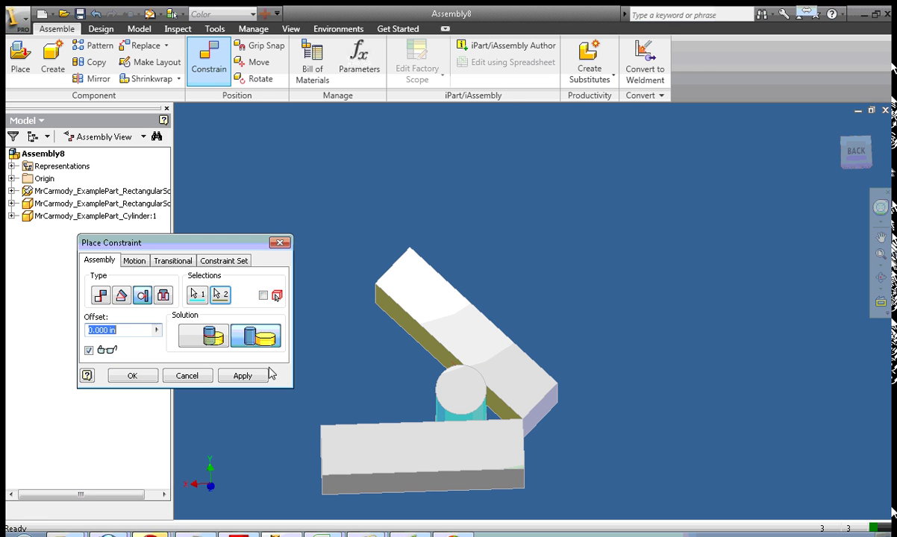
pyautogui.click(241, 376)
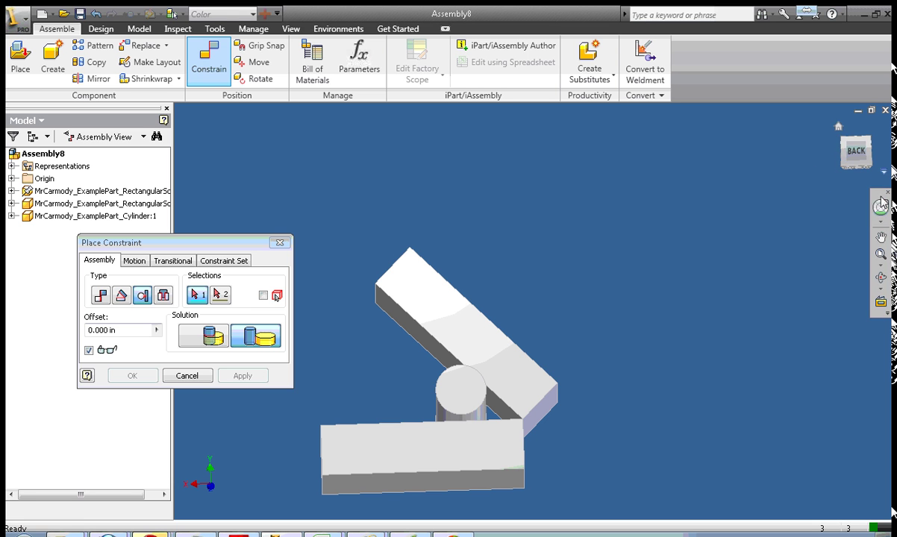
pyautogui.click(187, 375)
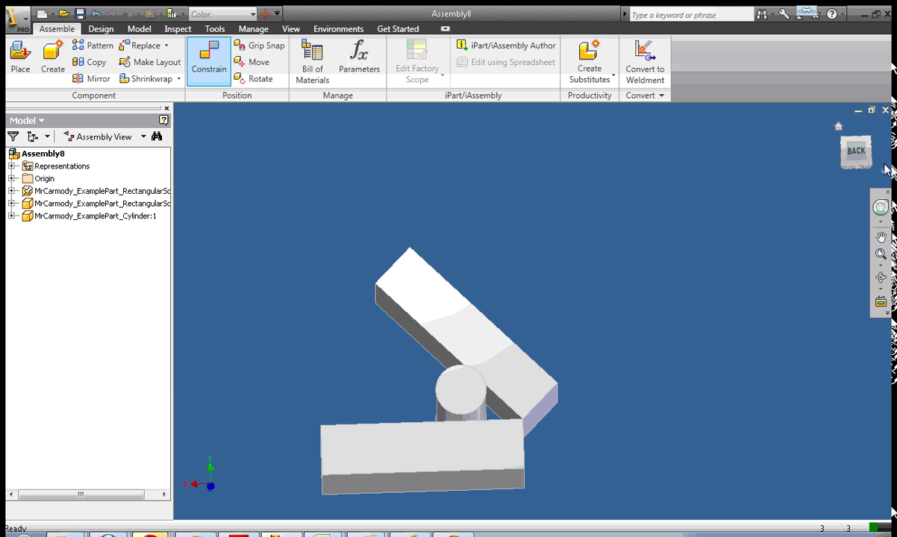
# Step: Slide the cylinder along the groove between the two angled blocks
pyautogui.moveTo(857, 152)
pyautogui.mouseDown()
pyautogui.moveTo(717, 243)
pyautogui.moveTo(496, 208)
pyautogui.moveTo(164, 308)
pyautogui.moveTo(890, 351)
pyautogui.moveTo(724, 208)
pyautogui.mouseUp()
pyautogui.moveTo(440, 393); pyautogui.dragTo(377, 442)
pyautogui.click(843, 176)
pyautogui.moveTo(862, 164); pyautogui.dragTo(747, 259)
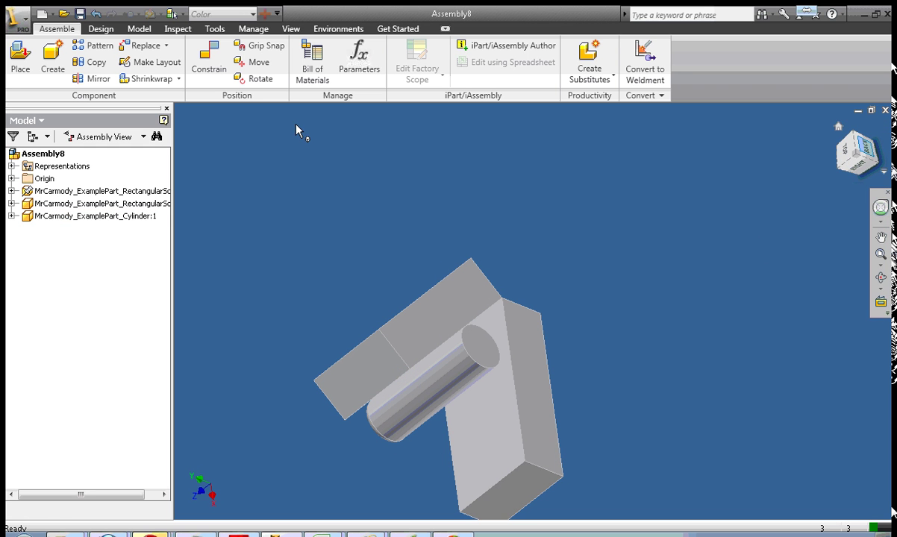
pyautogui.click(209, 58)
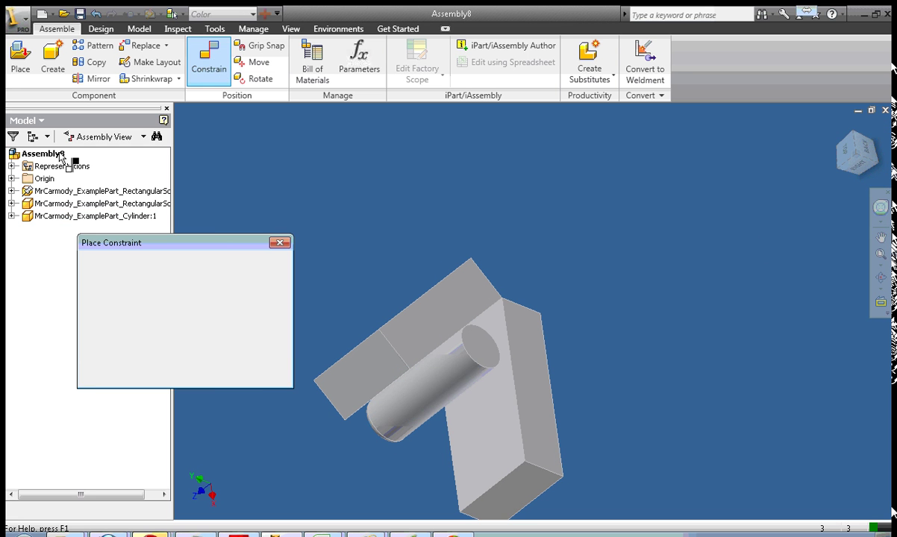
# Step: Apply a Flush mate between the cylinder's end face and the upper block's end face
pyautogui.click(255, 337)
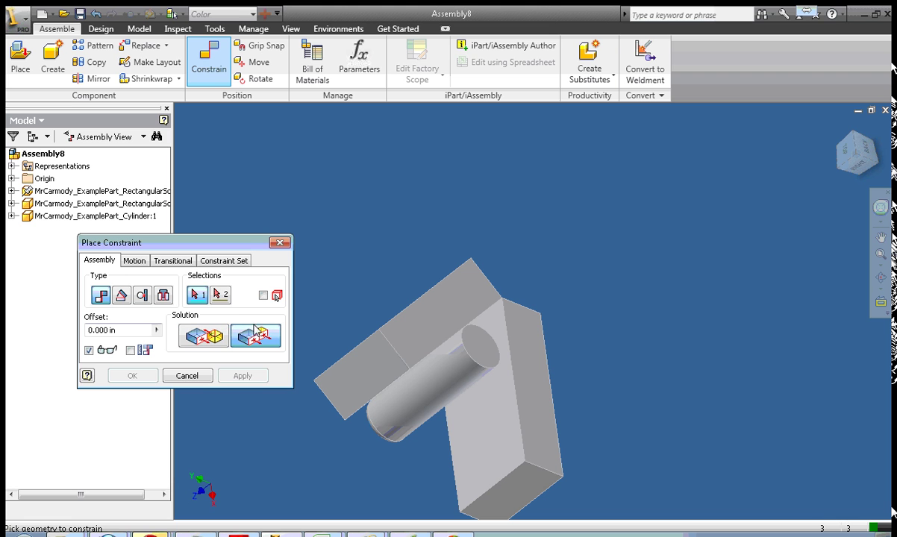
pyautogui.click(481, 345)
pyautogui.click(466, 303)
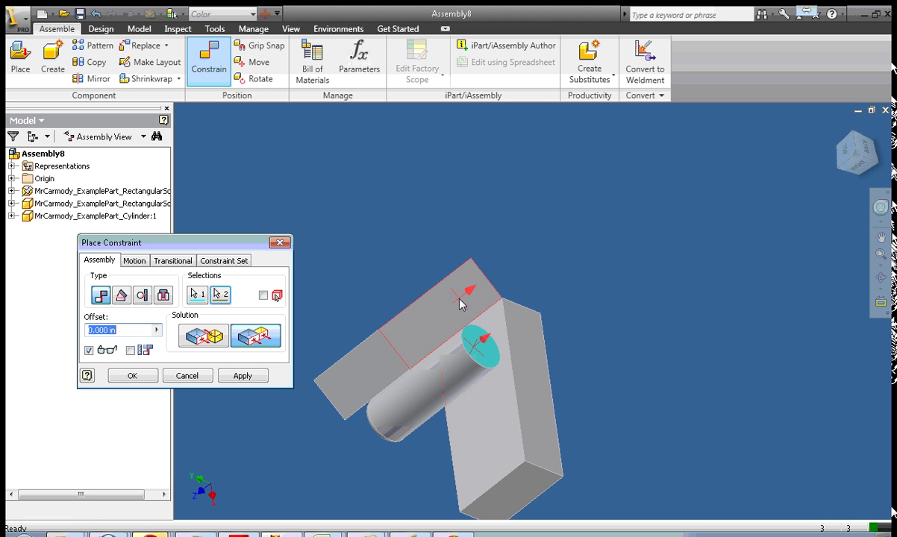
pyautogui.click(246, 375)
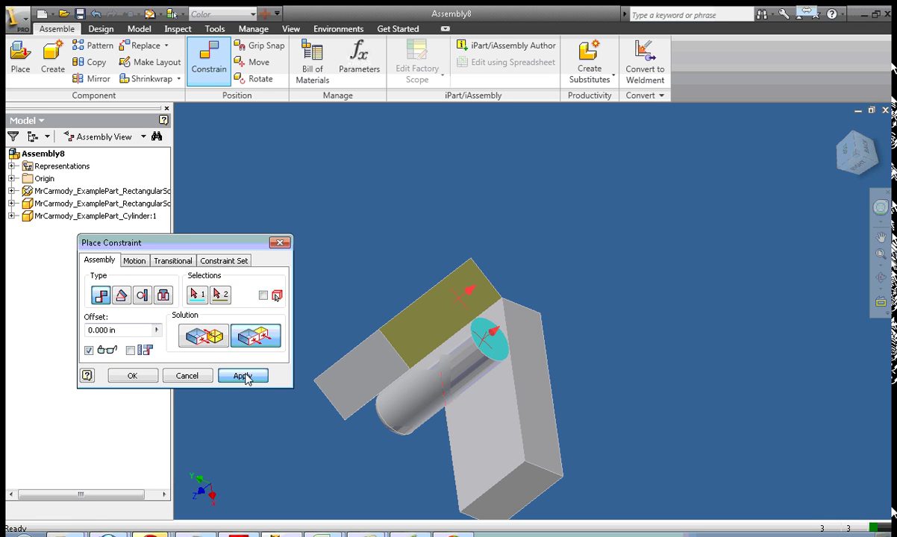
pyautogui.moveTo(862, 171)
pyautogui.mouseDown()
pyautogui.moveTo(800, 100)
pyautogui.moveTo(721, 441)
pyautogui.moveTo(731, 360)
pyautogui.moveTo(807, 302)
pyautogui.moveTo(793, 266)
pyautogui.mouseUp()
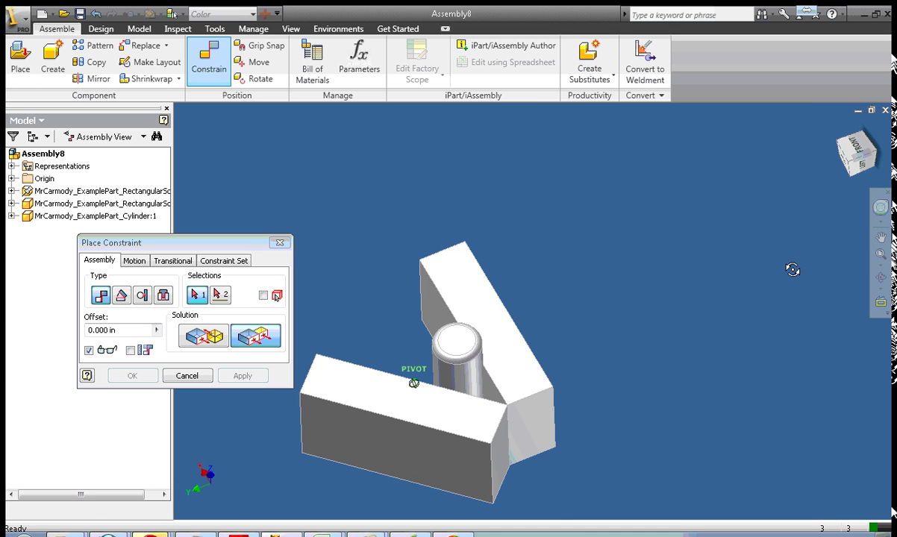